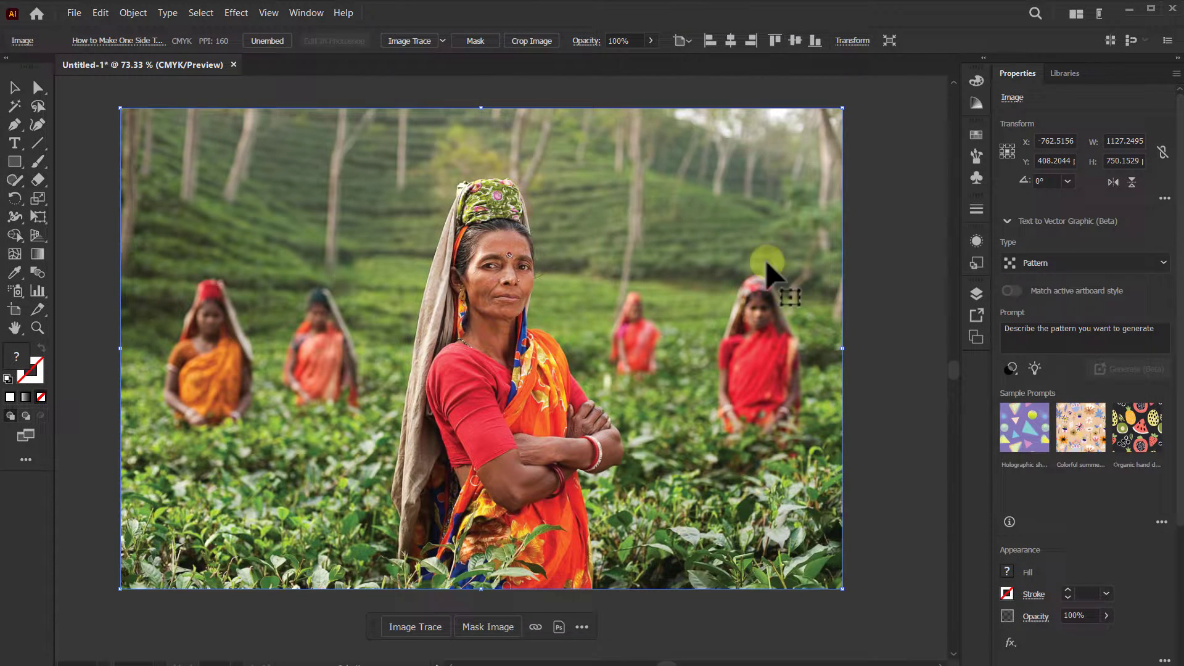
# Step: Show the Gradient panel from the Window menu and park it at the upper right
pyautogui.click(305, 13)
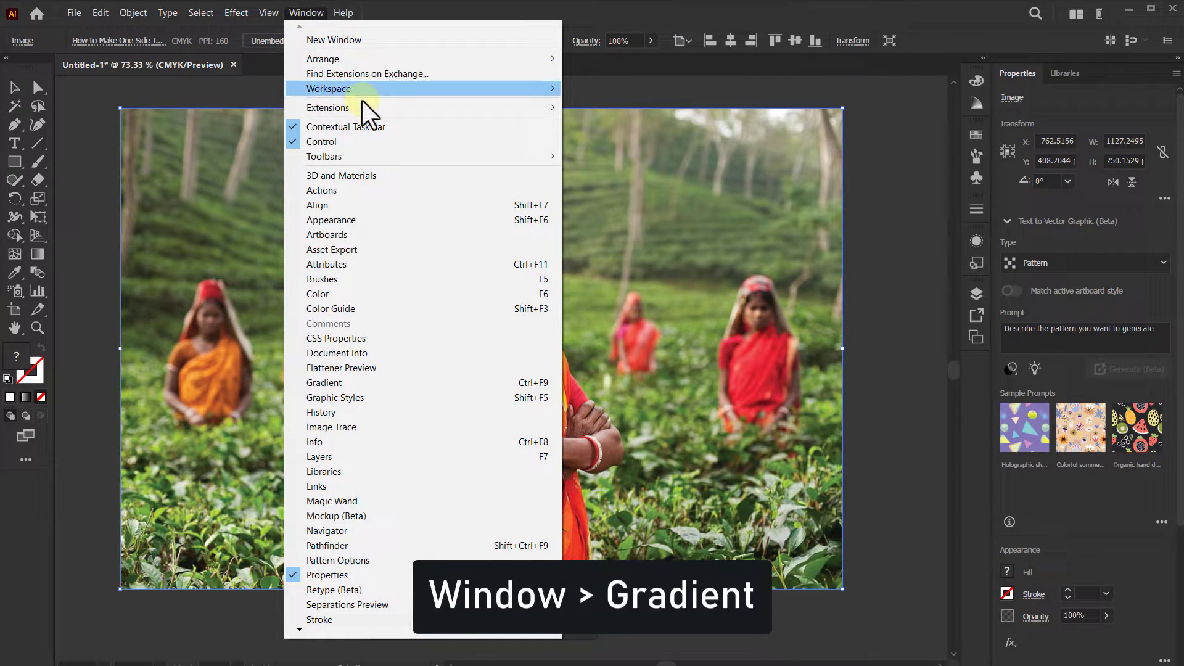
pyautogui.click(320, 382)
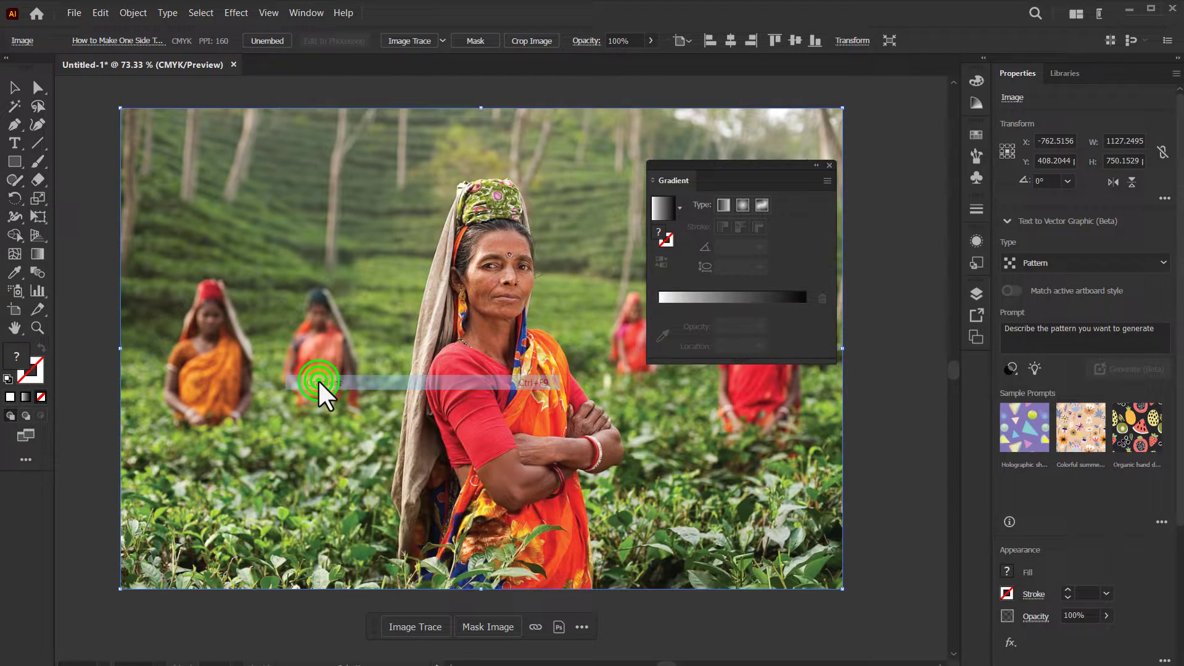
pyautogui.moveTo(711, 169); pyautogui.dragTo(826, 89)
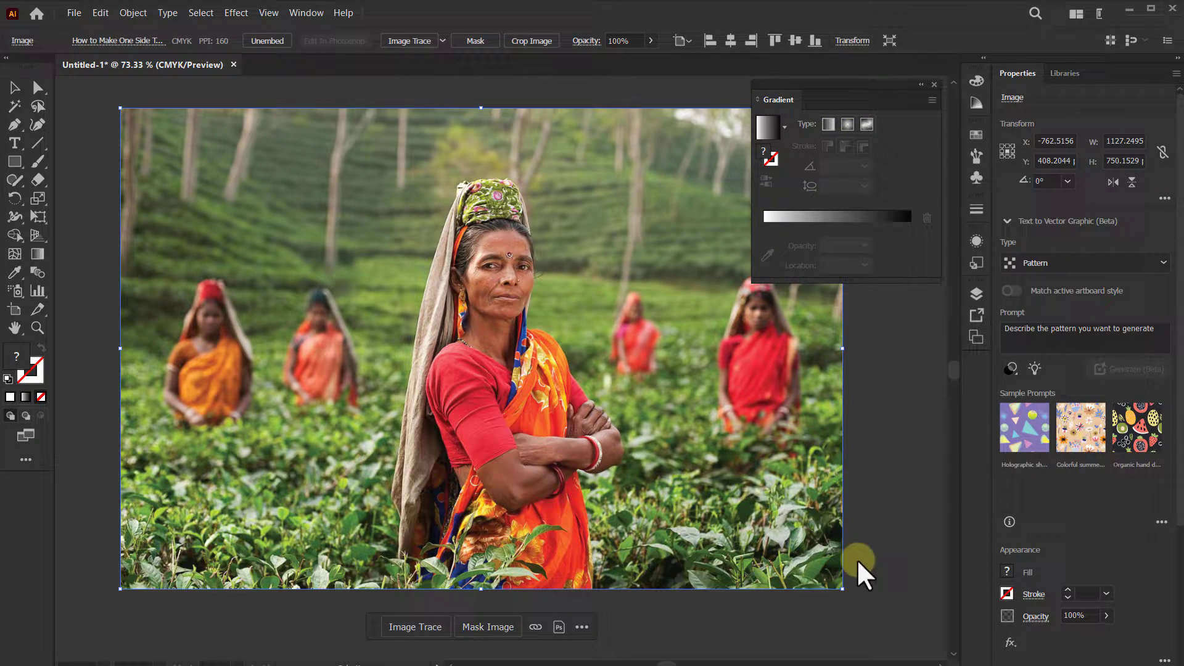
# Step: Show the Transparency panel, dock it under the Gradient panel, and select the tea-field photo
pyautogui.click(301, 13)
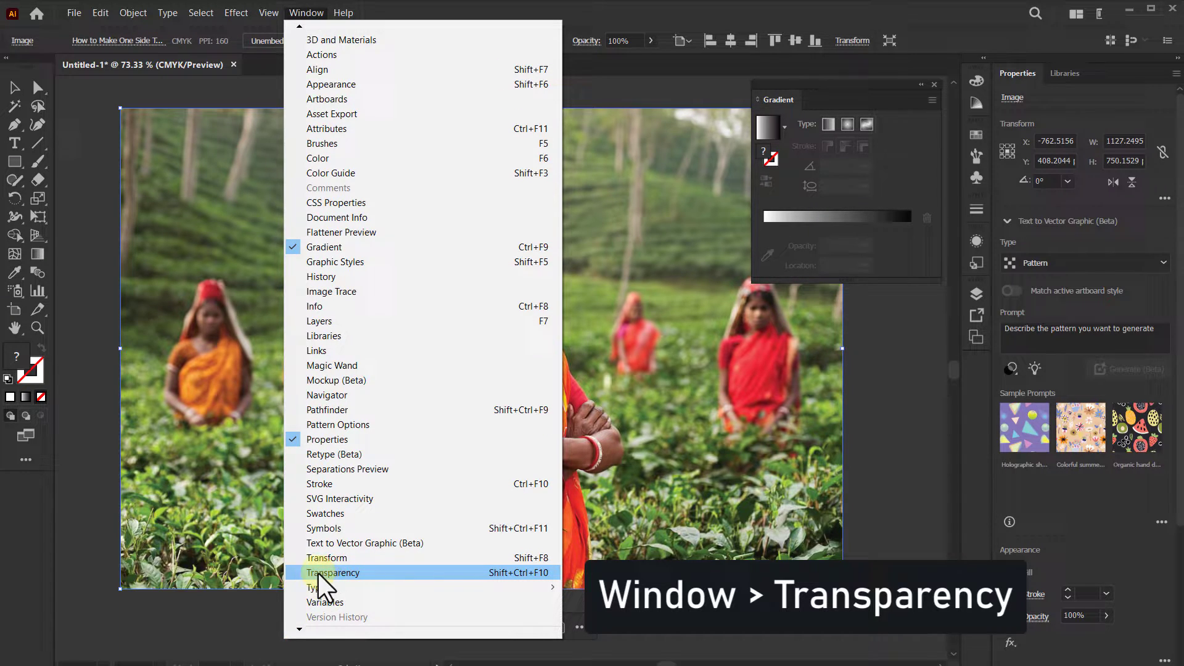
pyautogui.click(319, 573)
pyautogui.moveTo(840, 385); pyautogui.dragTo(865, 314)
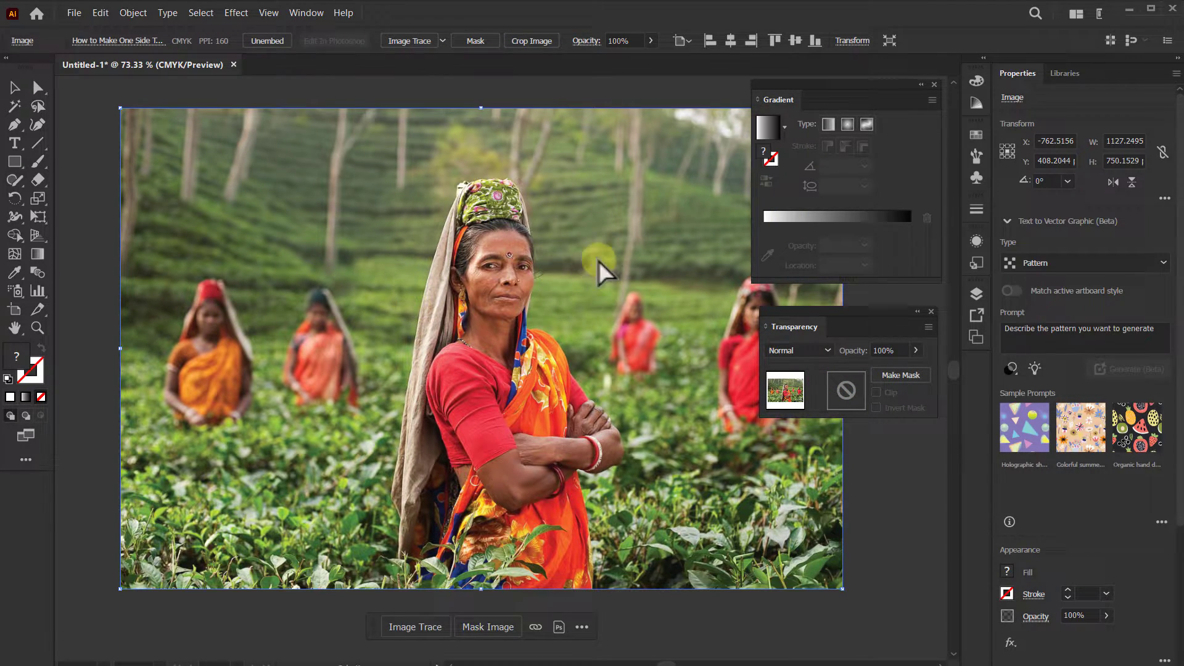
pyautogui.scroll(-3, 555, 259)
pyautogui.click(454, 214)
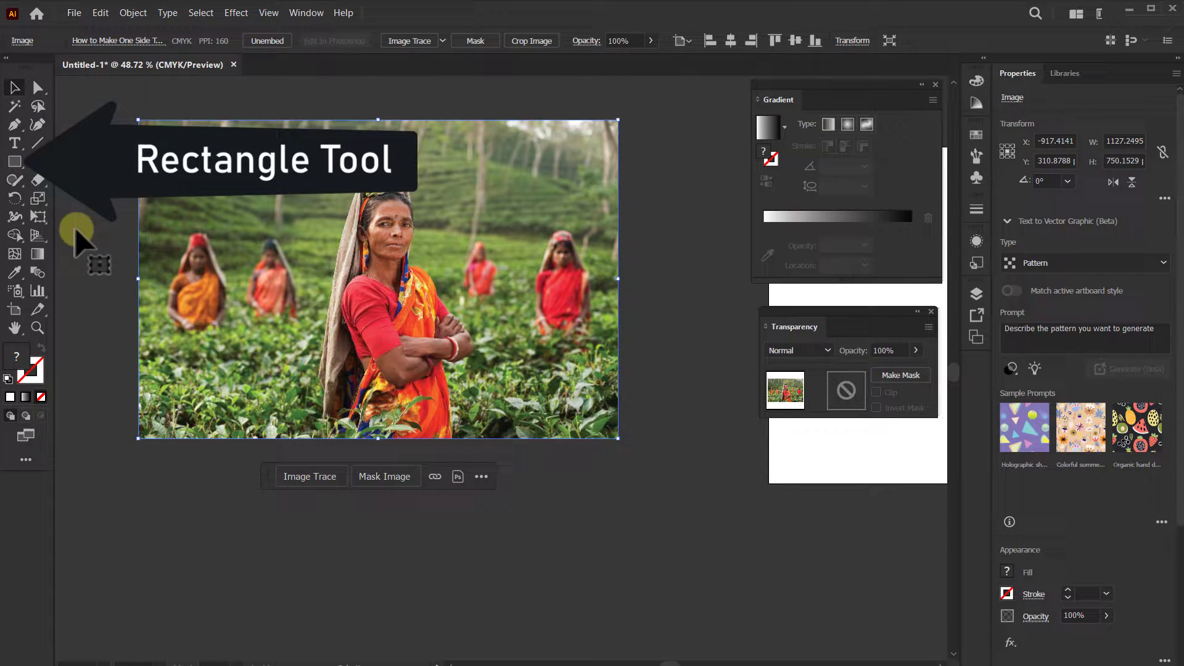
# Step: Draw a white rectangle with the Rectangle Tool covering the whole photo
pyautogui.click(15, 162)
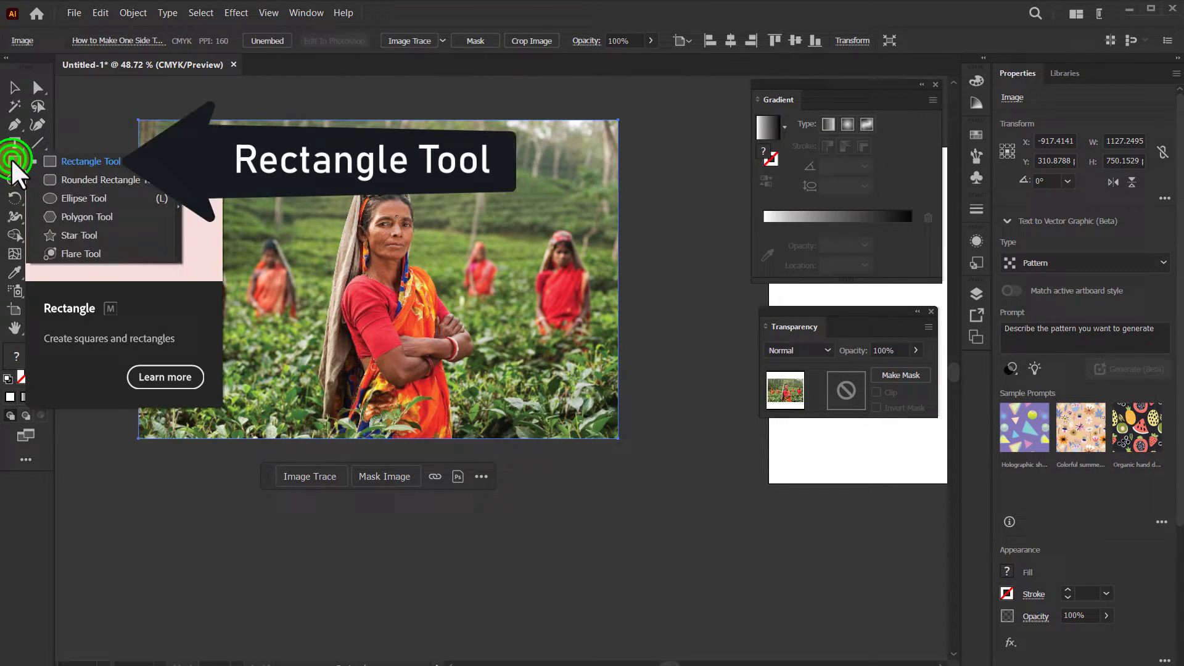
pyautogui.click(91, 160)
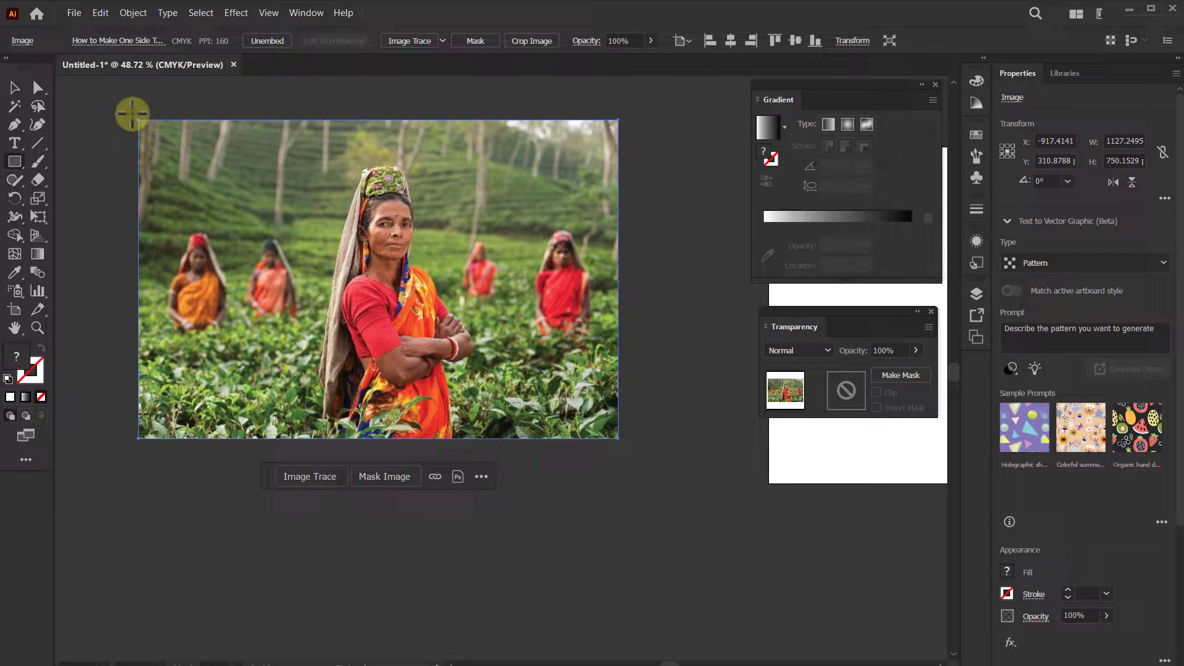
pyautogui.moveTo(135, 119); pyautogui.dragTo(619, 437)
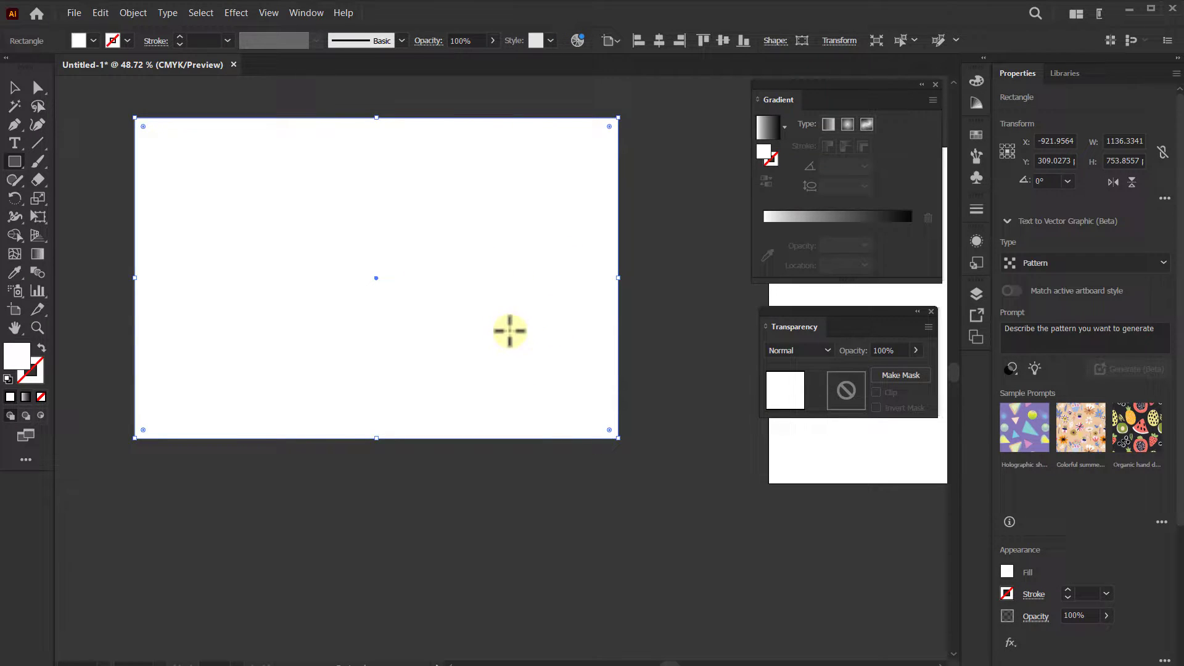
# Step: Move the white rectangle with the Selection tool to sit just below the photo
pyautogui.click(15, 88)
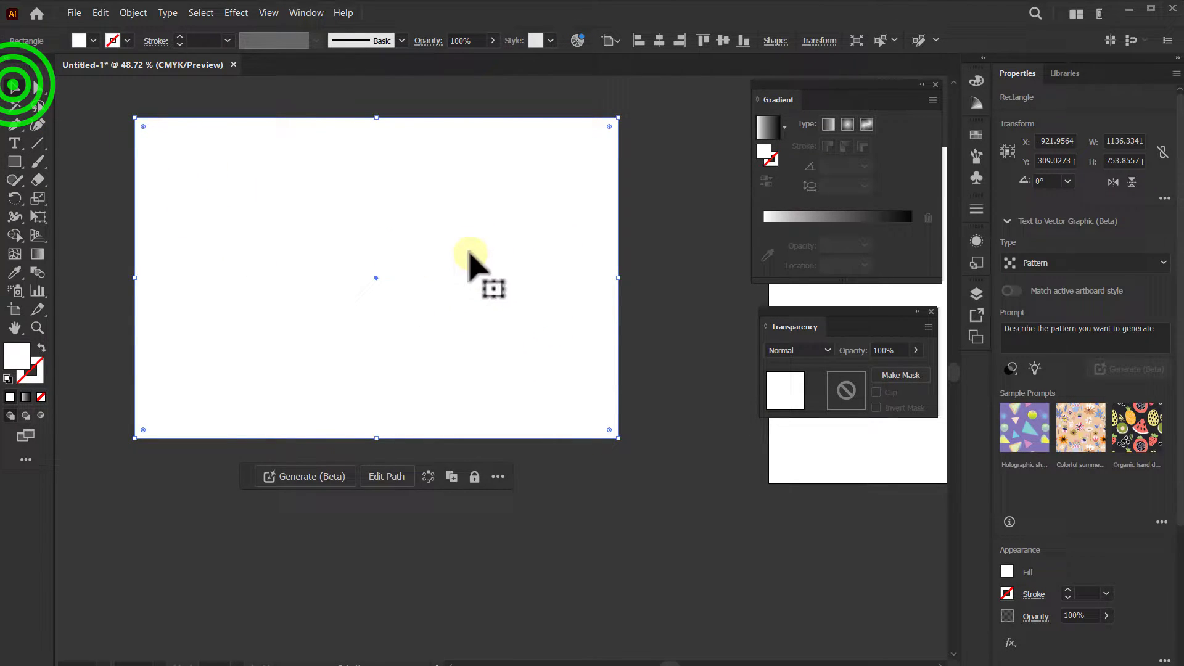
pyautogui.moveTo(394, 153); pyautogui.dragTo(445, 349)
pyautogui.scroll(-2, 423, 312)
pyautogui.moveTo(408, 399)
pyautogui.mouseDown()
pyautogui.moveTo(411, 329)
pyautogui.moveTo(425, 427)
pyautogui.mouseUp()
pyautogui.scroll(2, 390, 388)
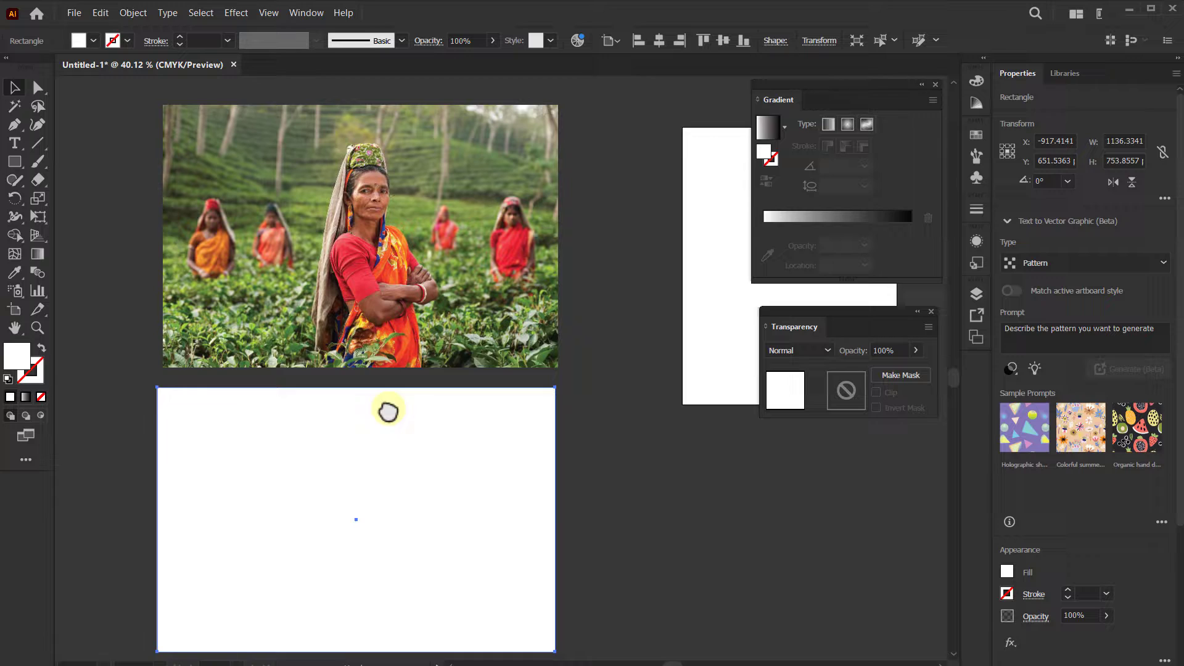
pyautogui.moveTo(363, 488)
pyautogui.mouseDown()
pyautogui.moveTo(363, 500)
pyautogui.moveTo(368, 481)
pyautogui.mouseUp()
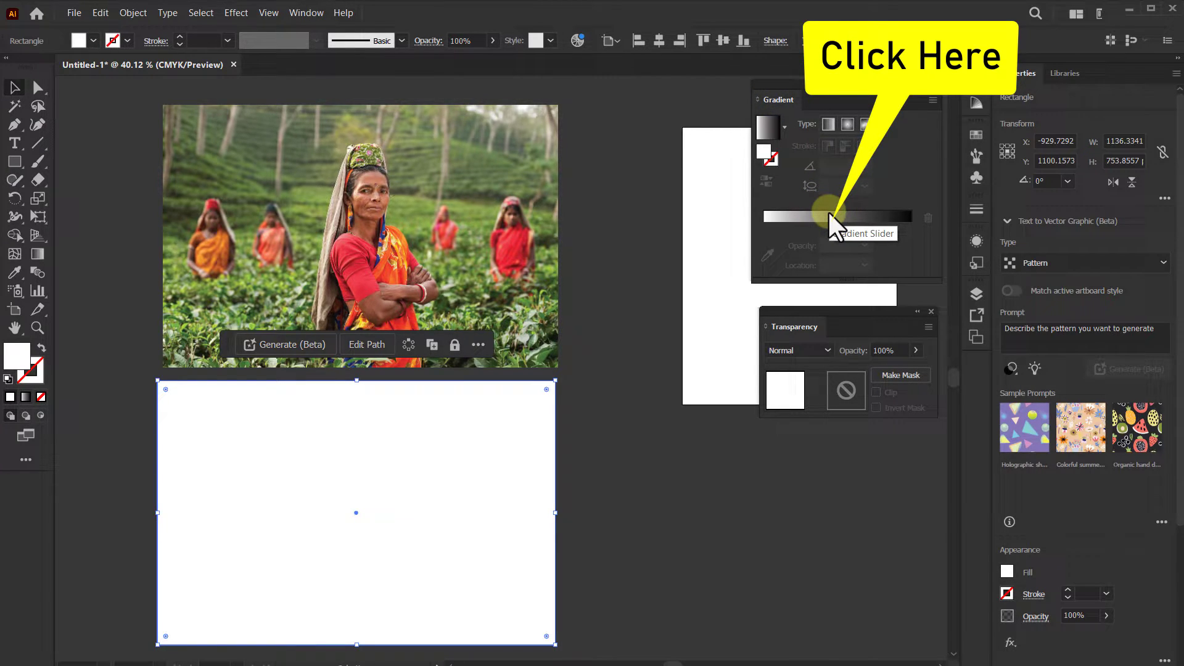
# Step: Apply a left-to-right white-to-black gradient fill to the rectangle and select its black stop
pyautogui.click(833, 219)
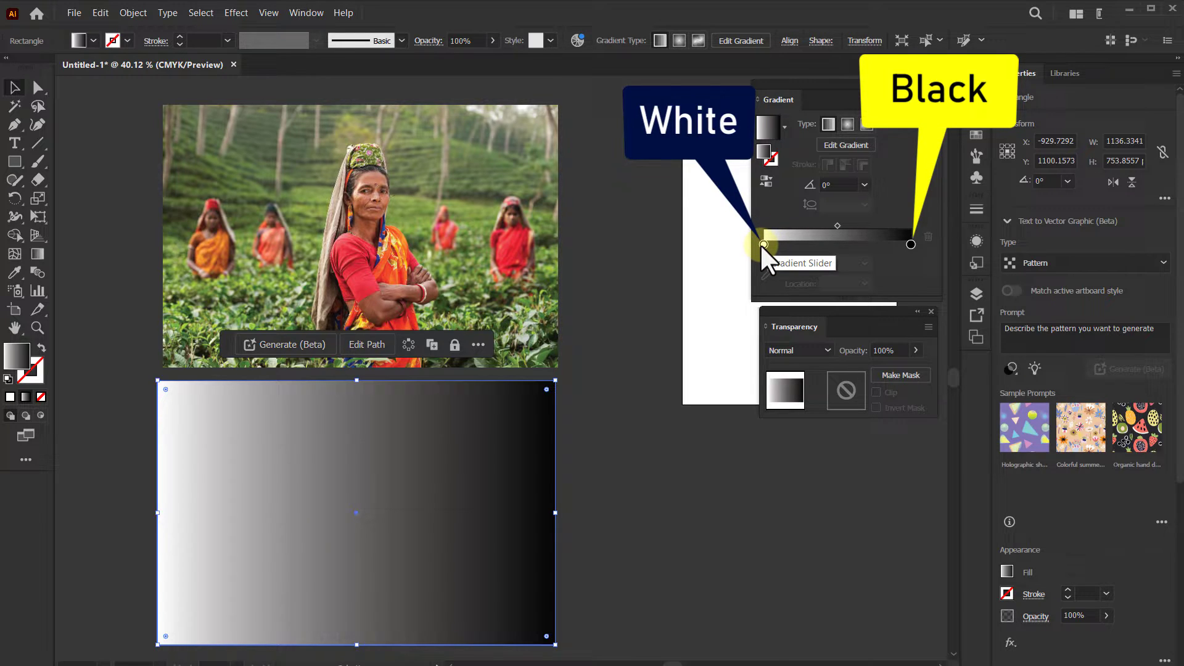
pyautogui.click(910, 244)
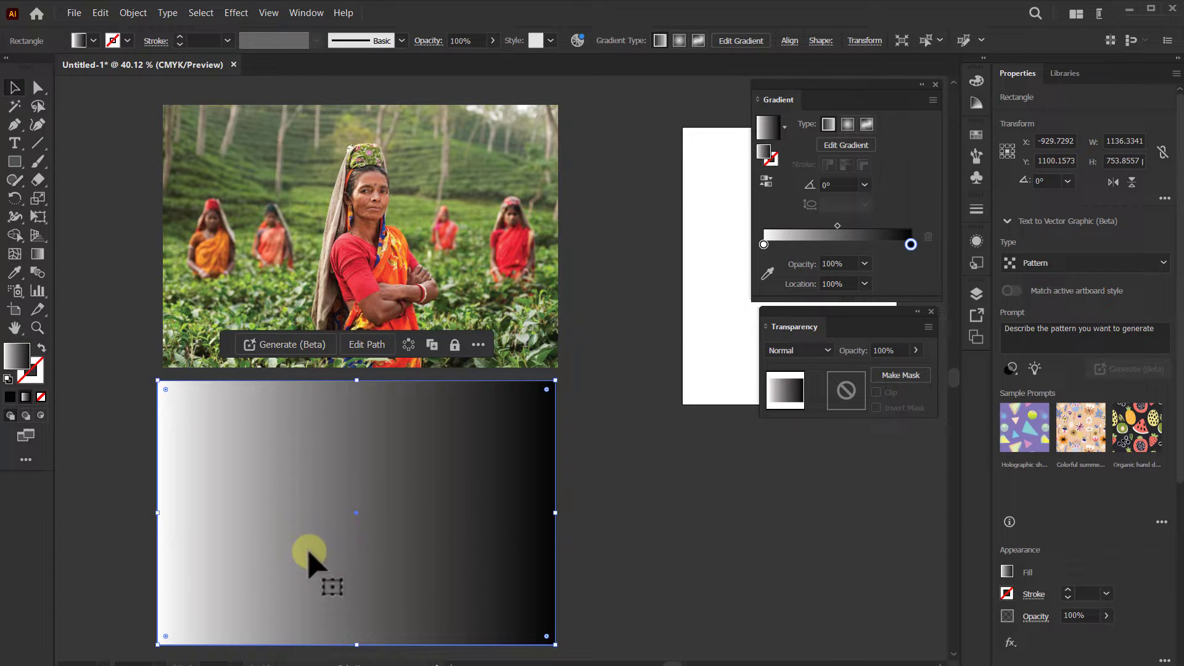
# Step: Place the gradient rectangle back over the photo and select both with Ctrl+A
pyautogui.moveTo(301, 559); pyautogui.dragTo(311, 295)
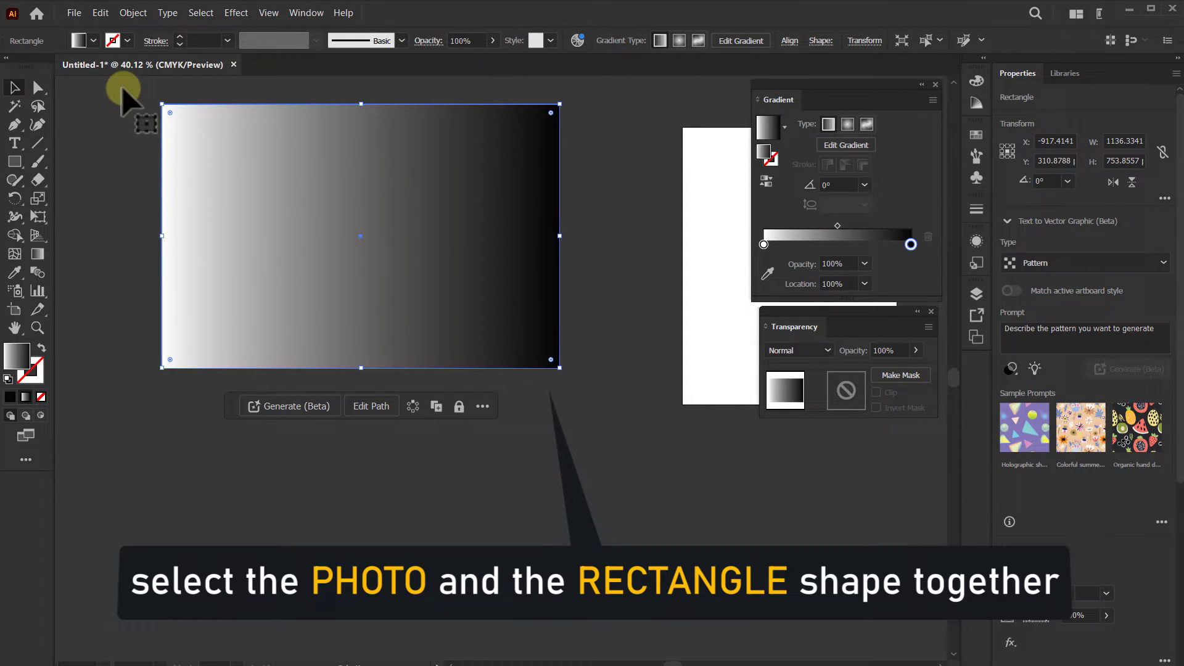
pyautogui.hotkey('ctrl', 'a')
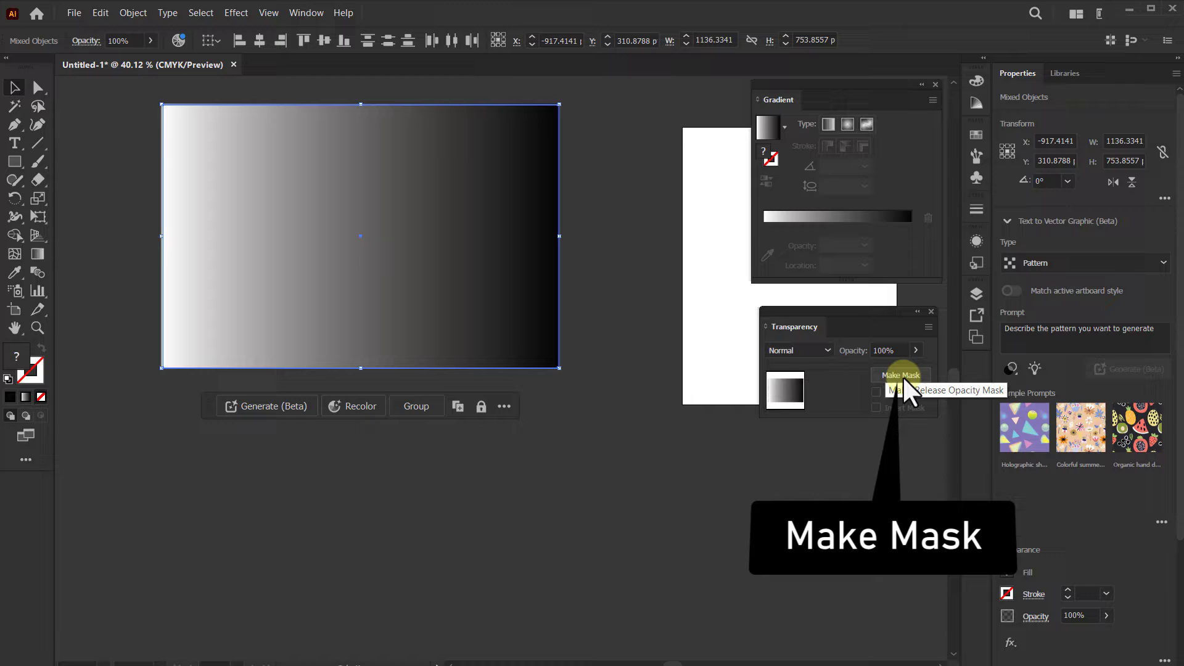
# Step: Make Mask in Transparency so the photo fades out rightward, then view it up close
pyautogui.click(903, 377)
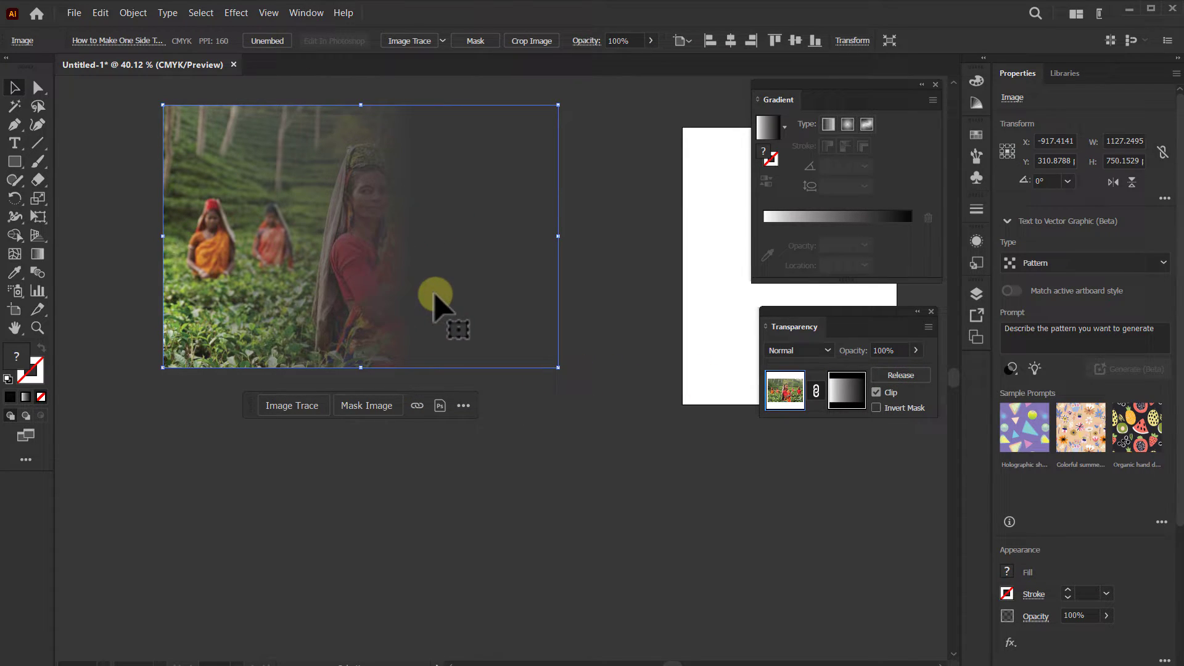
pyautogui.moveTo(389, 305)
pyautogui.mouseDown()
pyautogui.moveTo(428, 424)
pyautogui.moveTo(648, 416)
pyautogui.mouseUp()
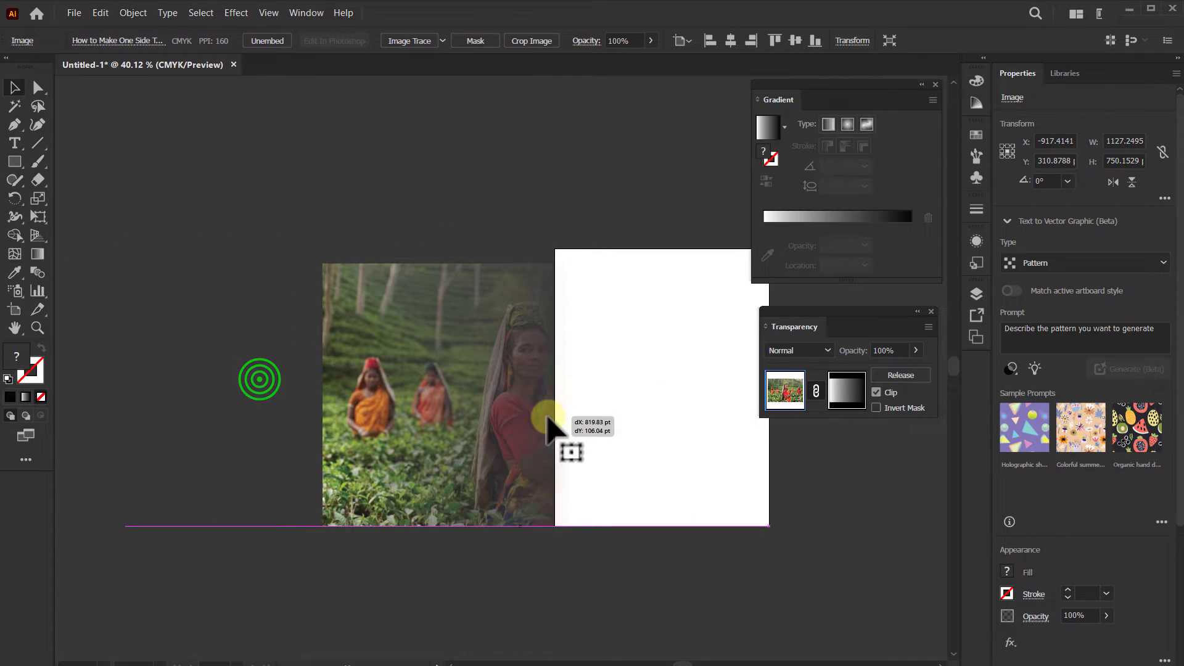
pyautogui.moveTo(423, 387); pyautogui.dragTo(330, 205)
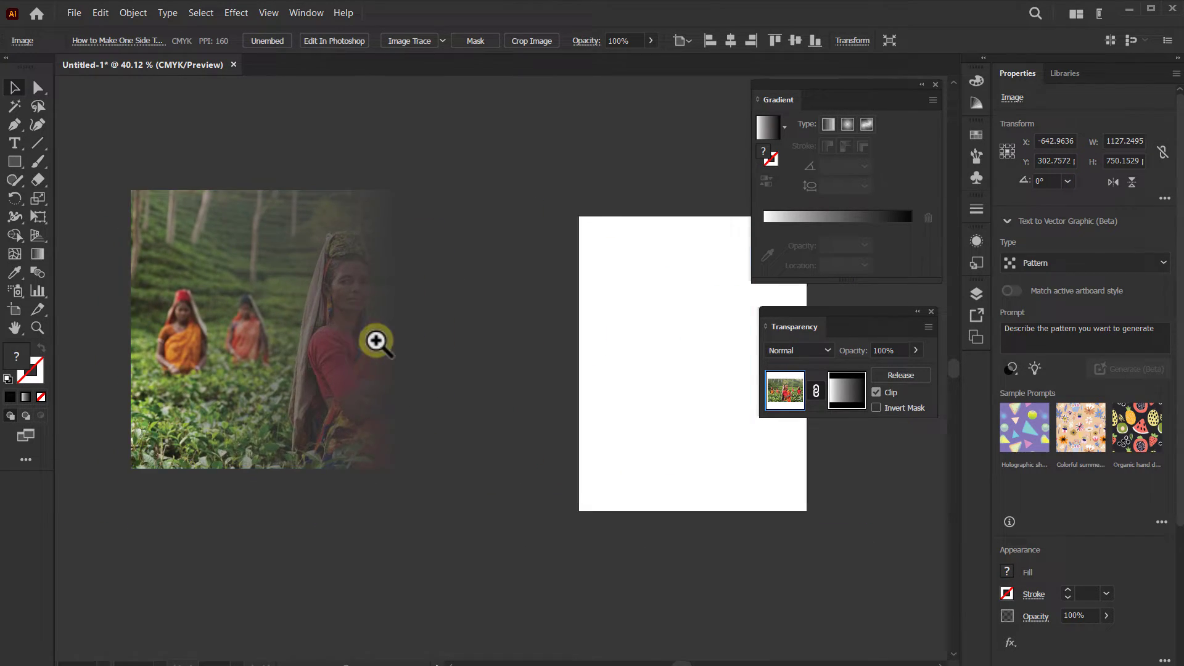
pyautogui.scroll(3, 380, 338)
pyautogui.moveTo(398, 347); pyautogui.dragTo(361, 336)
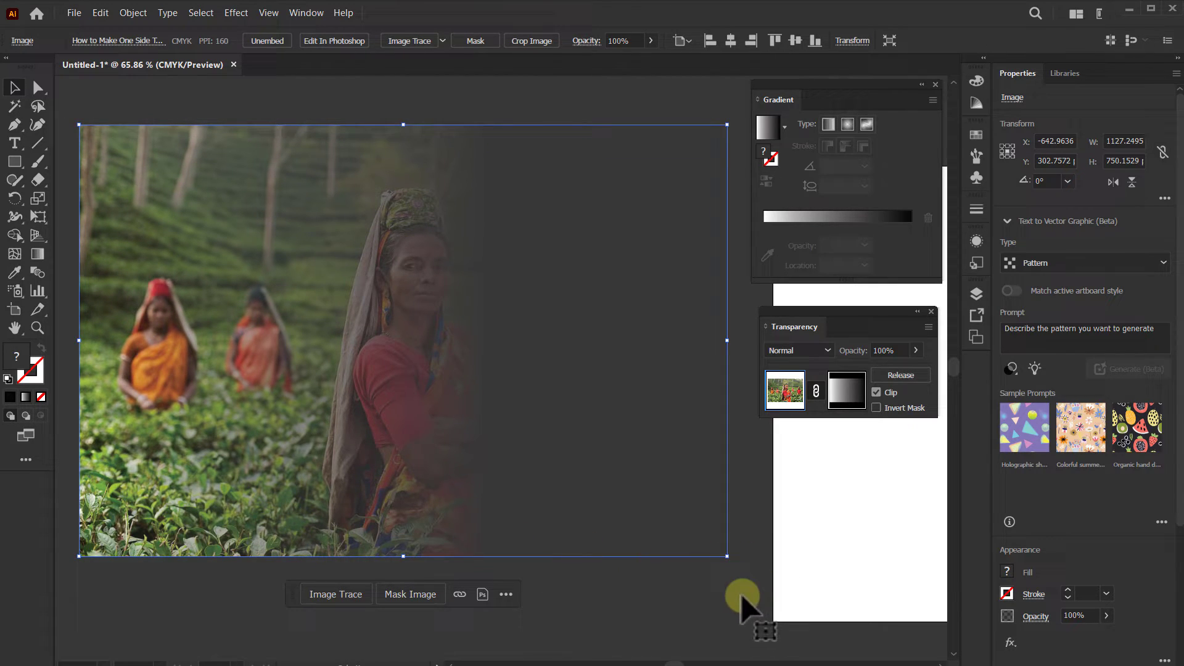
# Step: Edit the mask's gradient stops and midpoint so the fade starts near the photo's middle
pyautogui.click(845, 388)
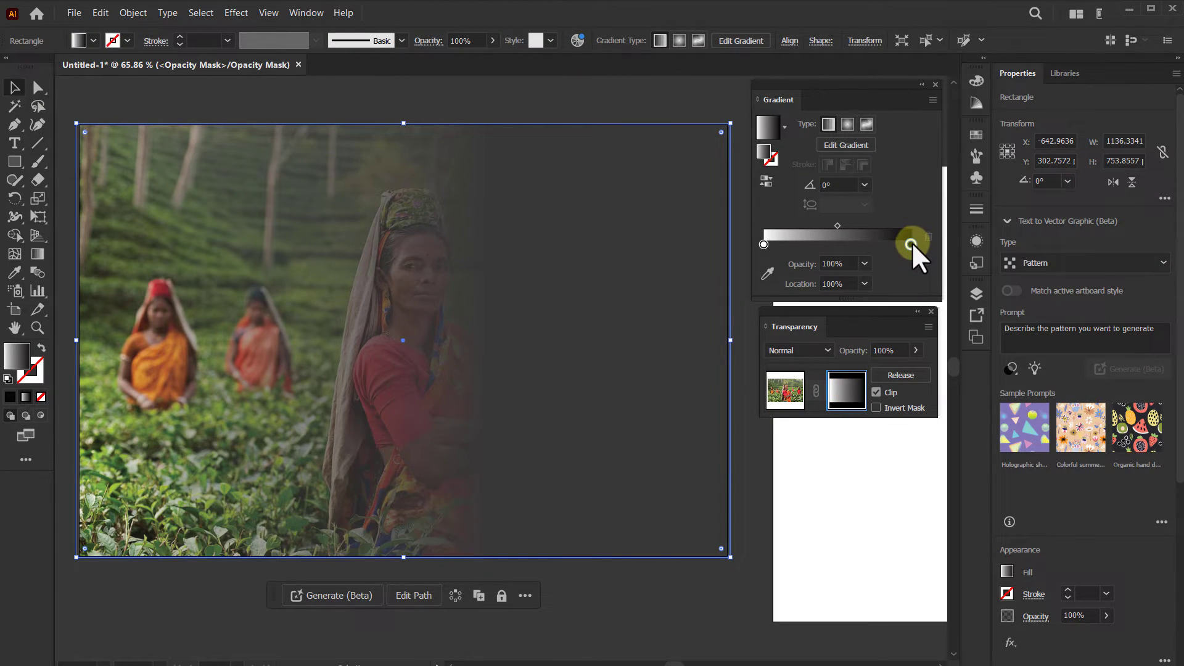
pyautogui.moveTo(912, 243)
pyautogui.mouseDown()
pyautogui.moveTo(849, 243)
pyautogui.moveTo(916, 243)
pyautogui.mouseUp()
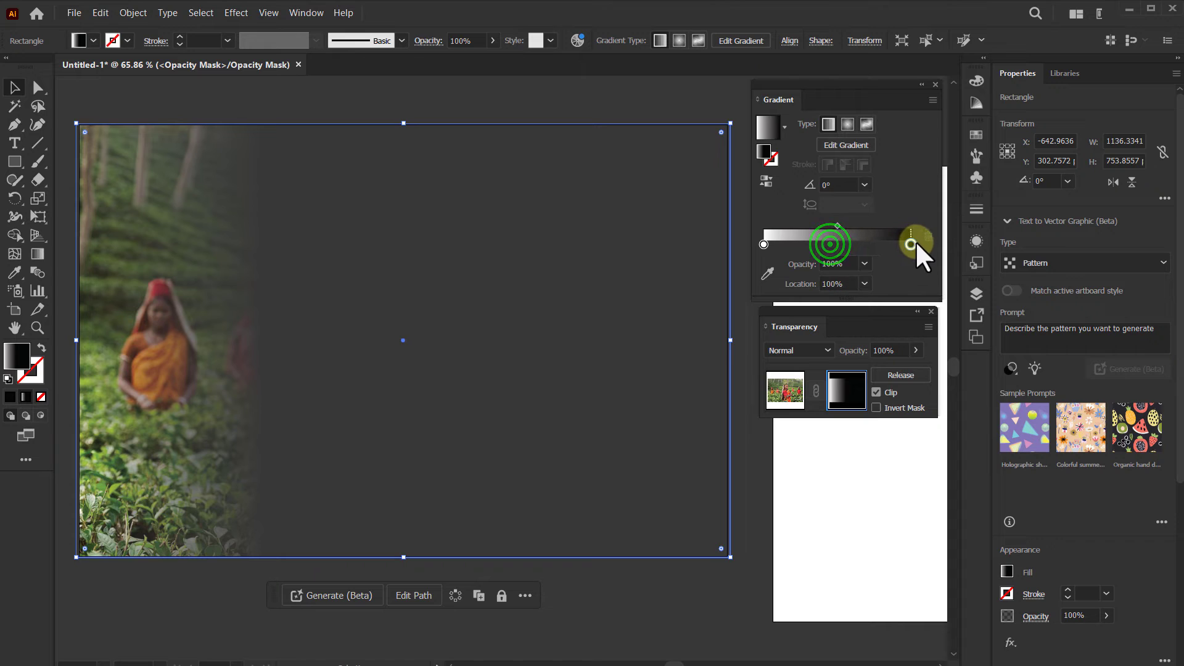
pyautogui.moveTo(837, 225)
pyautogui.mouseDown()
pyautogui.moveTo(881, 223)
pyautogui.moveTo(848, 223)
pyautogui.mouseUp()
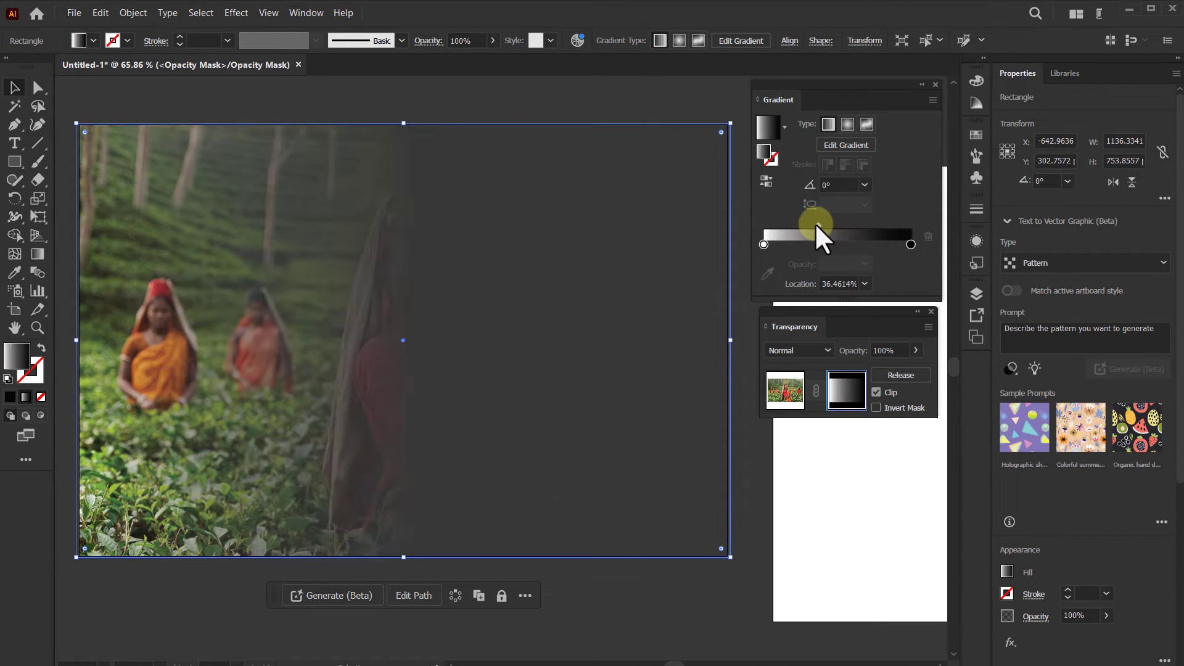
pyautogui.moveTo(764, 243)
pyautogui.mouseDown()
pyautogui.moveTo(850, 244)
pyautogui.moveTo(763, 244)
pyautogui.mouseUp()
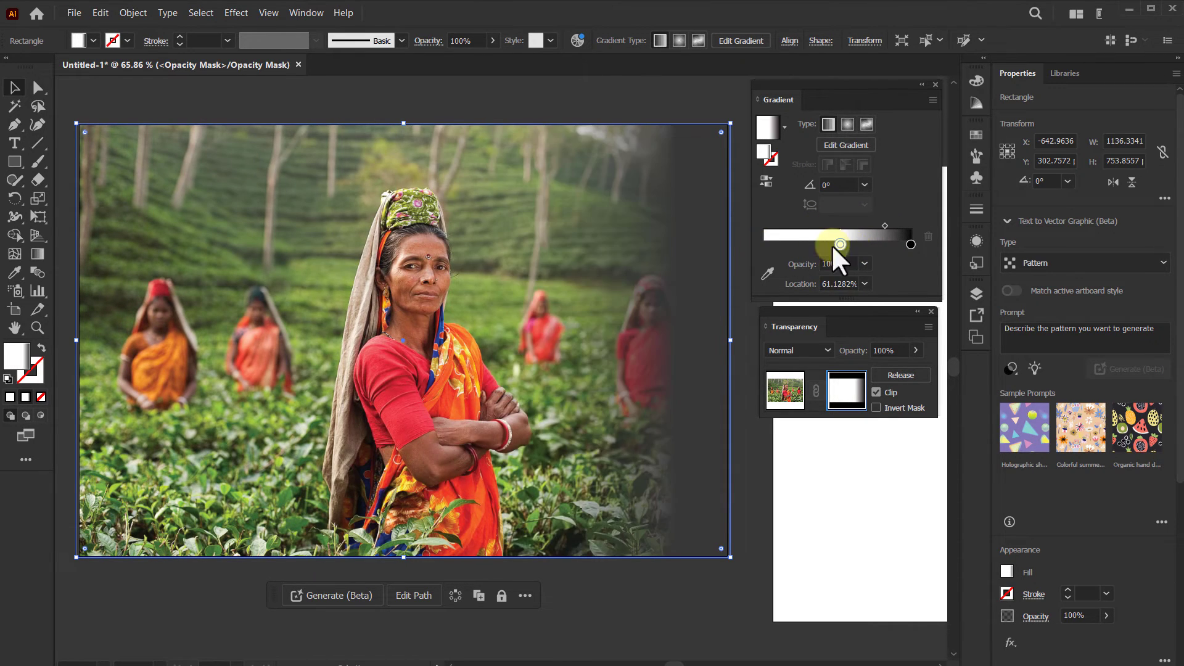
pyautogui.moveTo(856, 224); pyautogui.dragTo(842, 224)
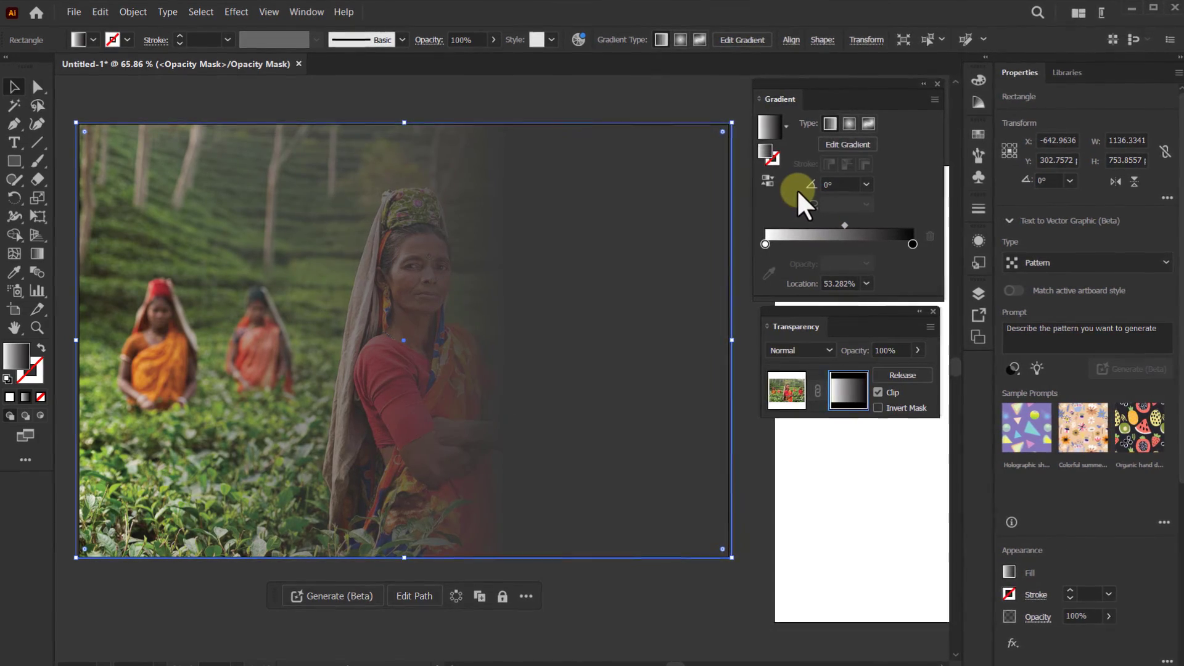